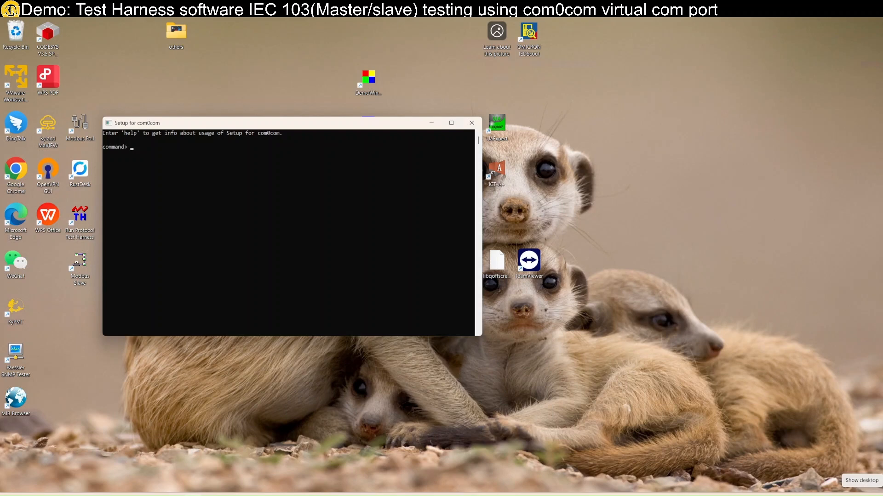
List the virtual port pairs in the com0com setup console and highlight the COM50 and COM51 pair.
left_click(240, 164)
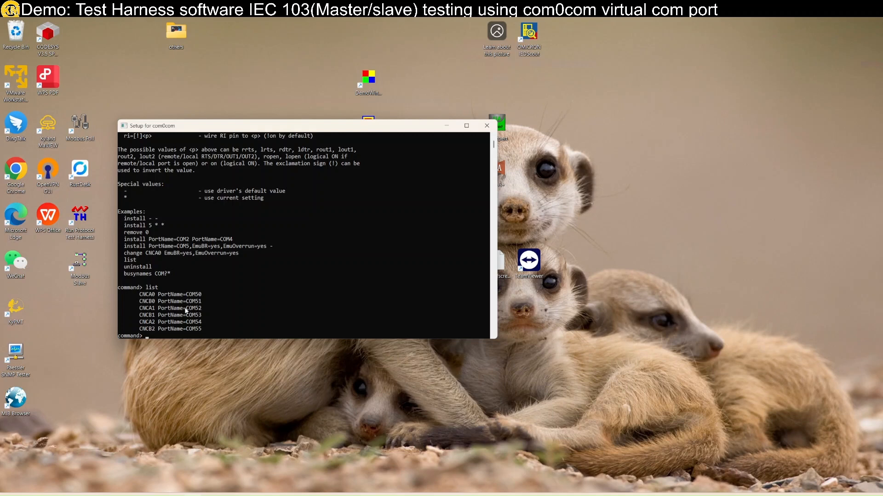
left_click_drag(120, 294, 197, 305)
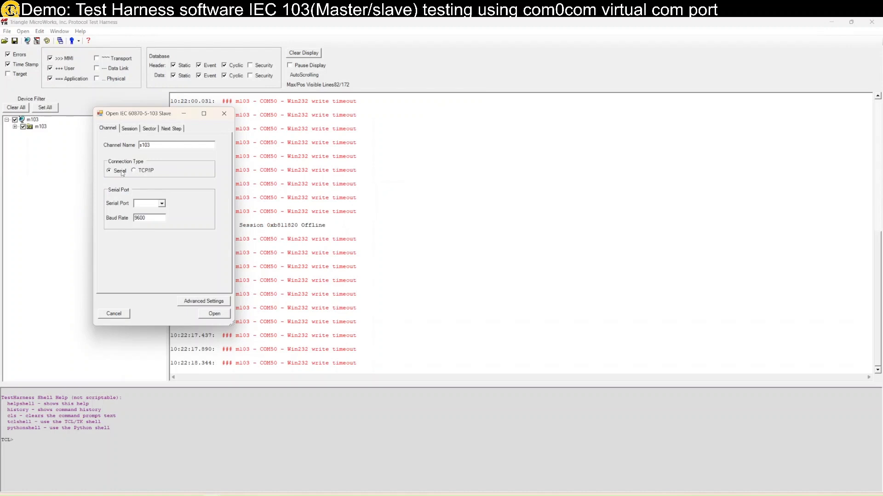
Assign serial port COM51 to the IEC 60870-5-103 slave channel s103 and open the channel.
left_click(161, 203)
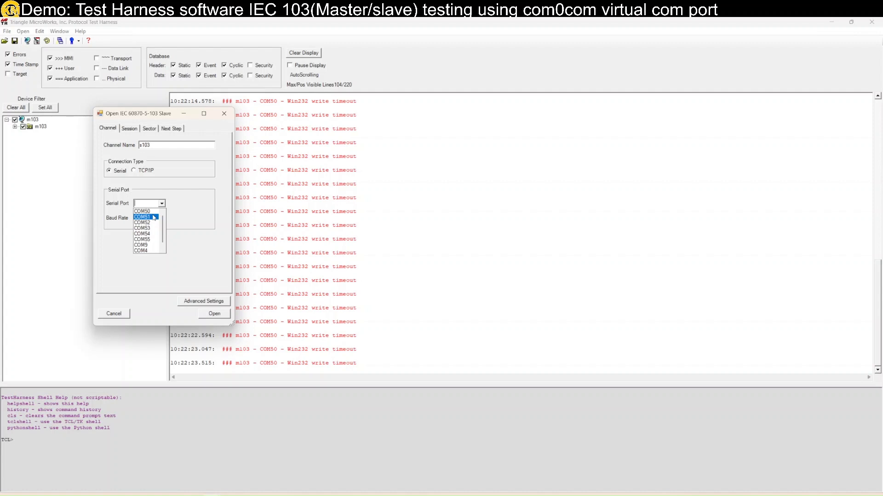
left_click(154, 218)
left_click(209, 313)
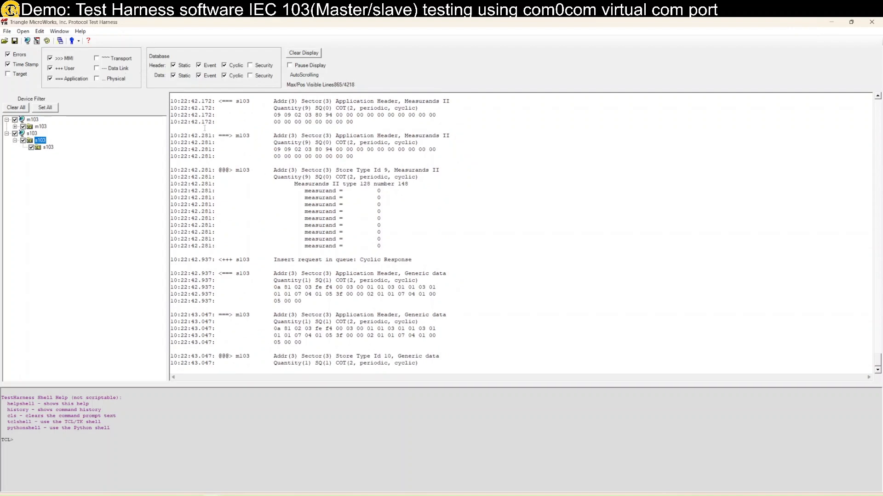
Turn off Application messages and turn on Physical messages in the protocol log.
left_click(73, 81)
left_click(102, 82)
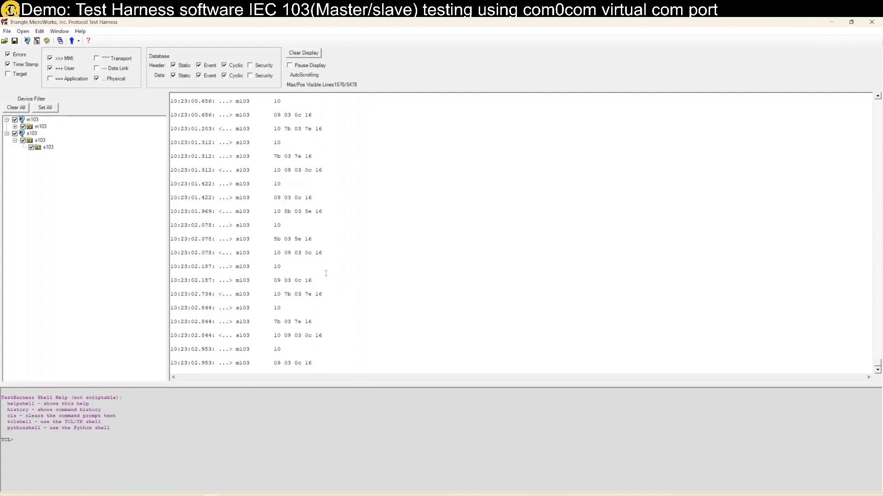
Restore the main window to a smaller size and arrange the m103 and s103 command windows side by side, with the statistics window below.
left_click_drag(339, 32, 325, 282)
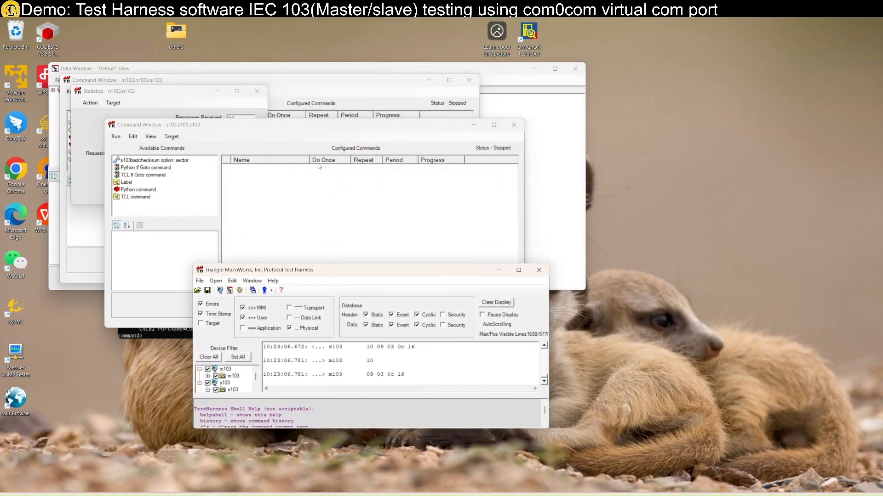
left_click_drag(308, 125, 551, 84)
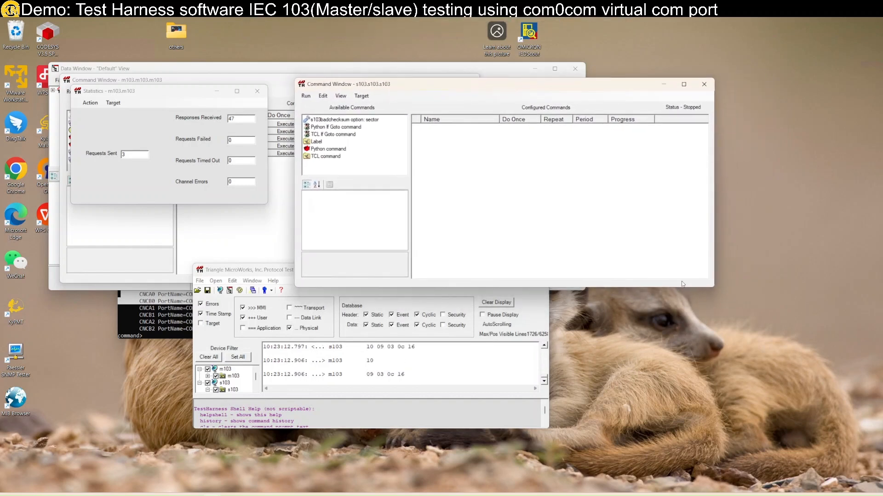
left_click_drag(166, 98, 138, 317)
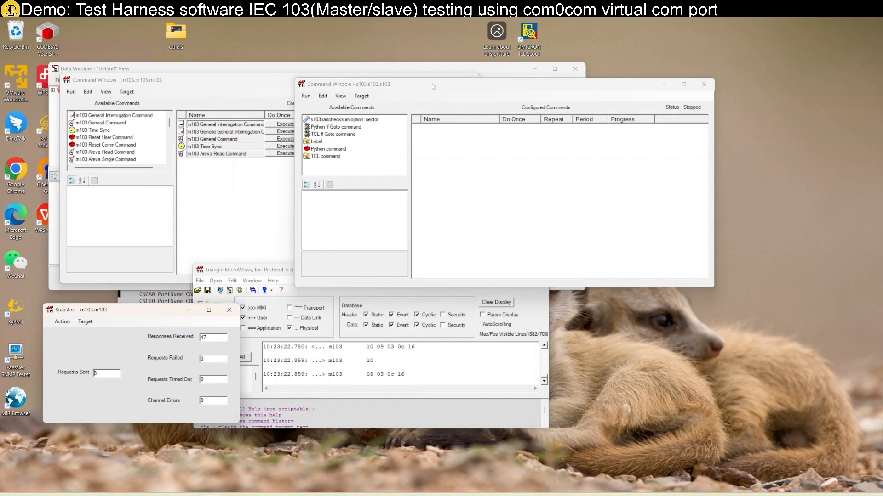
left_click_drag(458, 85, 570, 84)
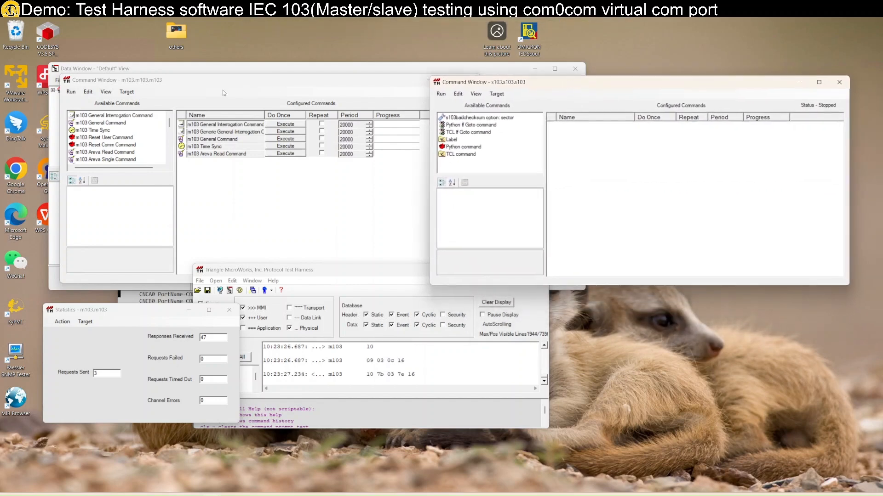
left_click_drag(213, 80, 168, 103)
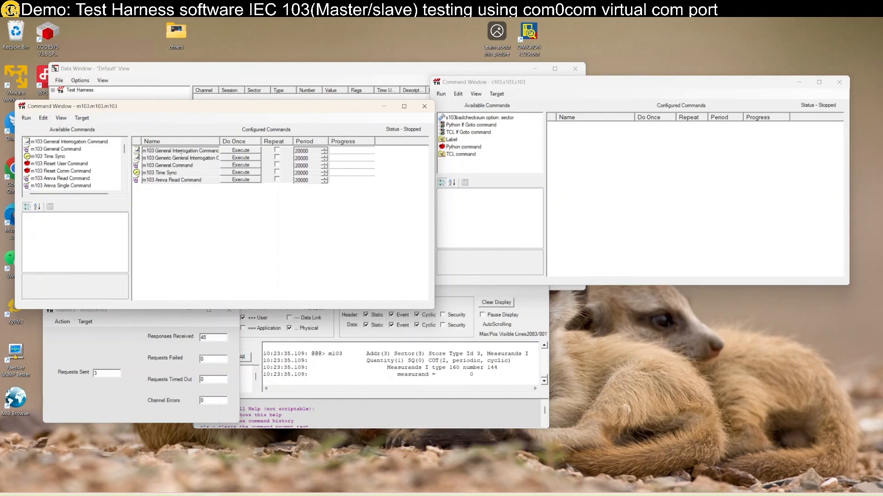
Execute the m103 General Interrogation Command and enable its repetition.
left_click(241, 151)
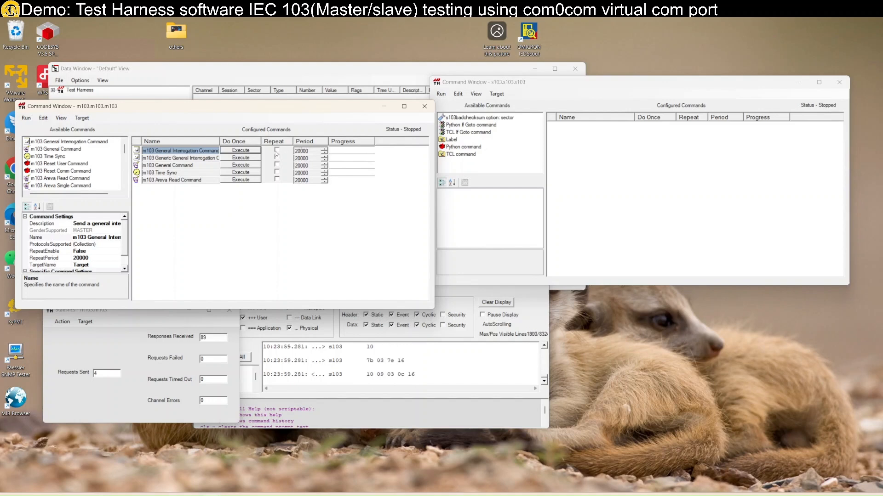
left_click(277, 150)
left_click(249, 153)
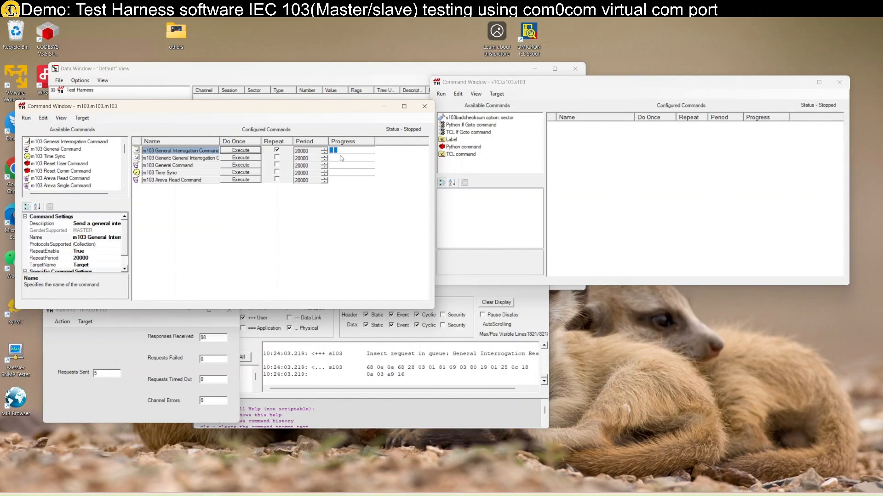
Disable repetition of the m103 General Interrogation Command, execute it once more, and bring the protocol log forward.
left_click_drag(301, 151, 294, 150)
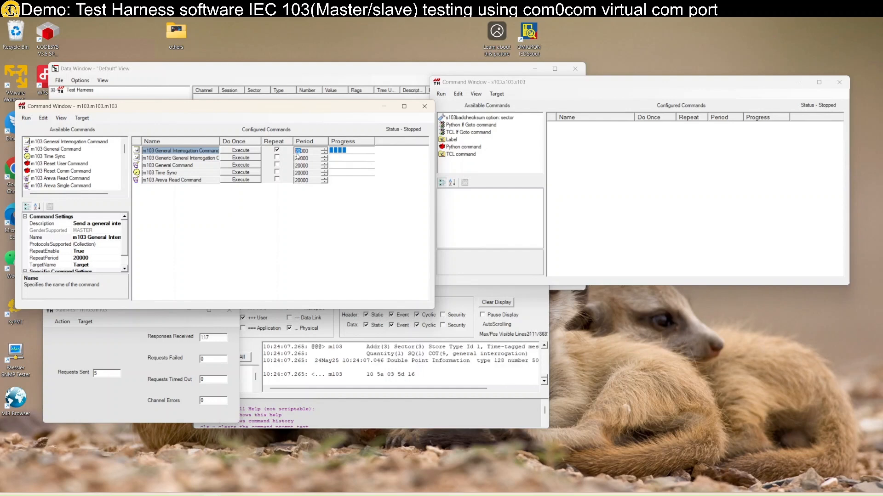
left_click(277, 150)
left_click(256, 151)
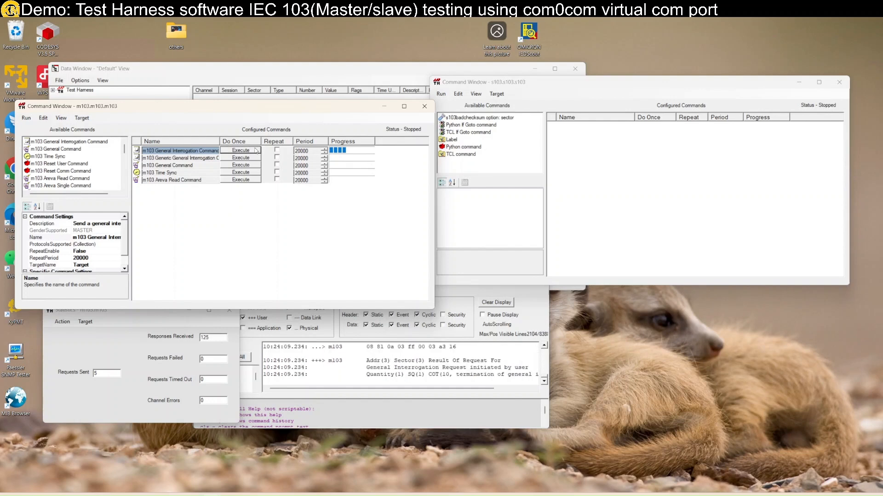
left_click(456, 391)
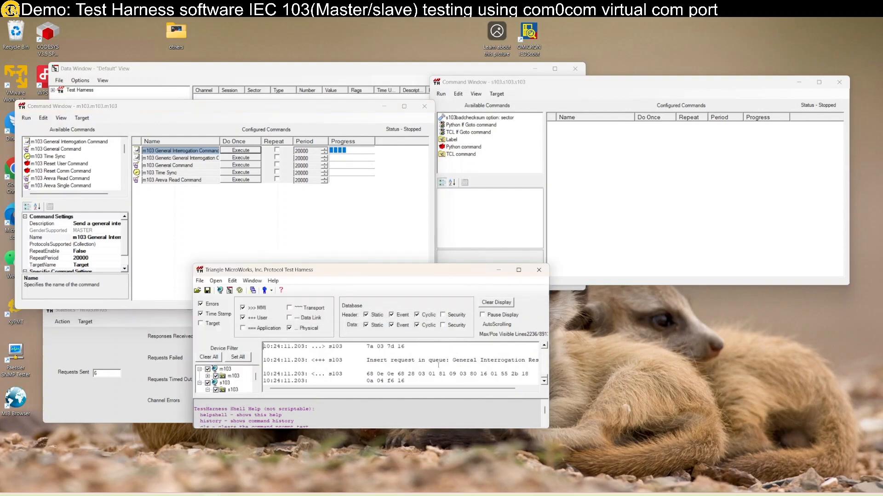
Maximize the Data Window and expand the m103 channel down to its sector's data types.
double_click(294, 70)
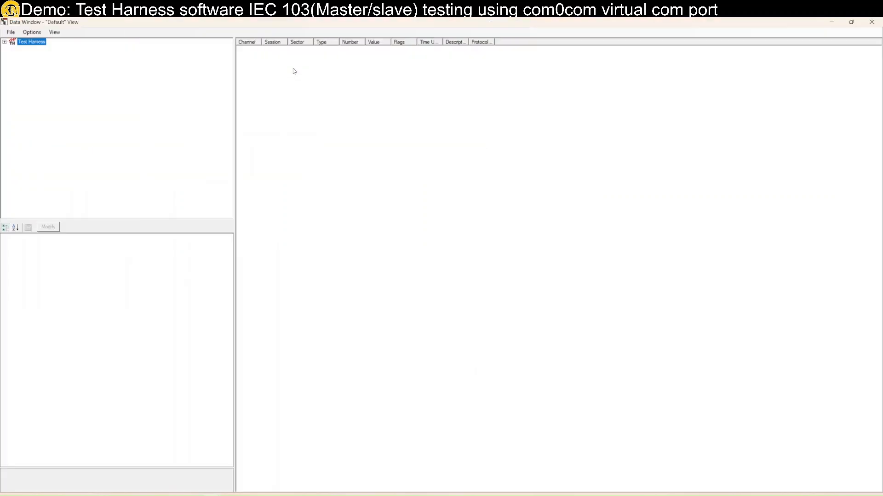
left_click(5, 41)
left_click(12, 48)
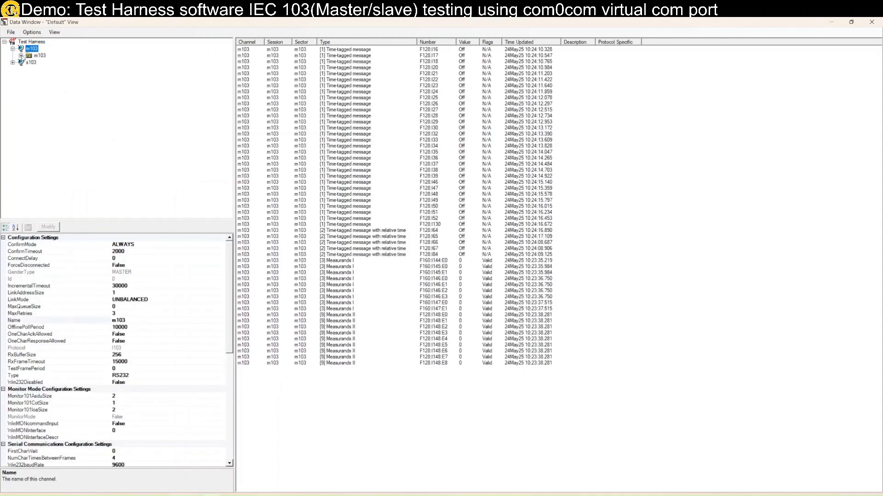
left_click(21, 55)
double_click(48, 62)
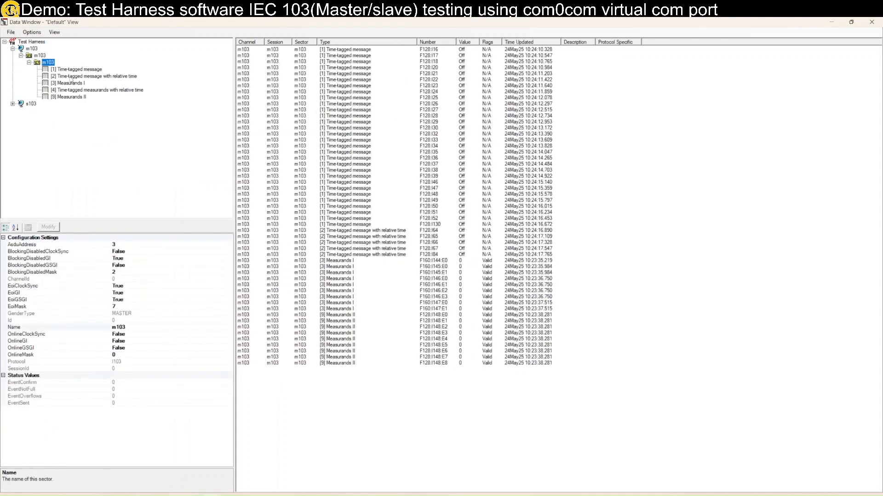
Expand the s103 channel down to its sector's data types in the Data Window.
left_click(13, 104)
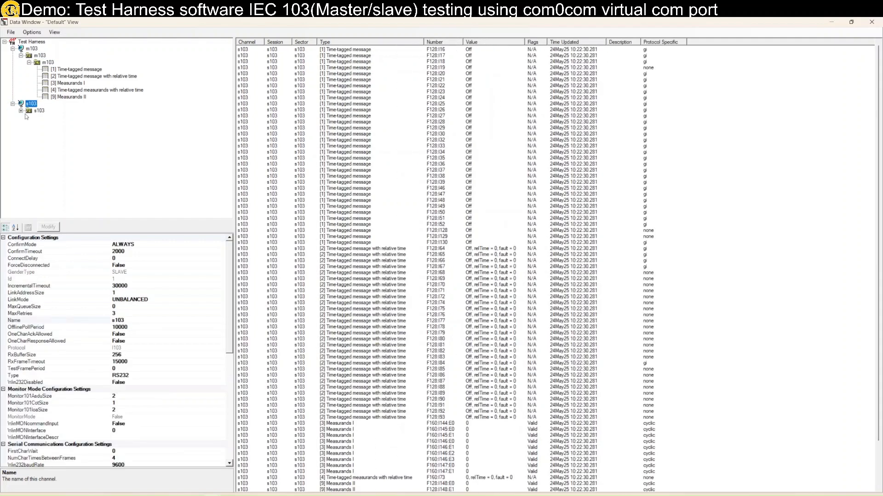
left_click(21, 111)
left_click(29, 117)
left_click(48, 118)
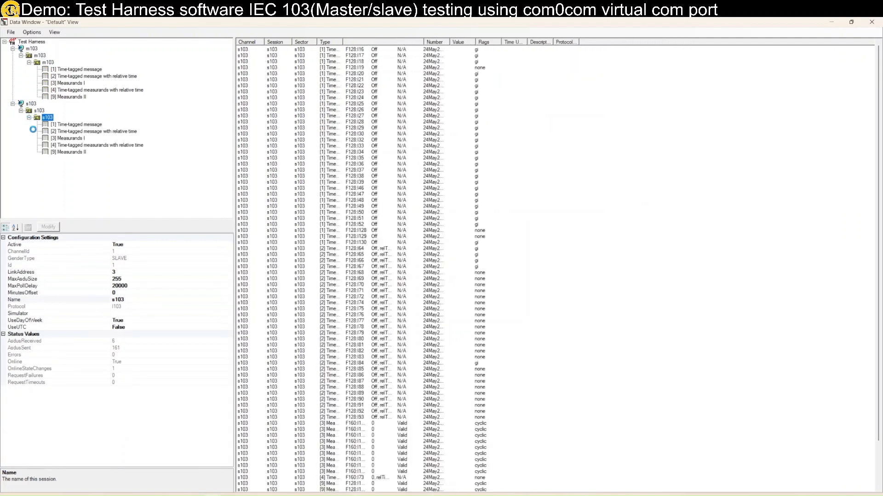
Set the value of the s103 Time-tagged measurands with relative time point to 4.567.
left_click(93, 145)
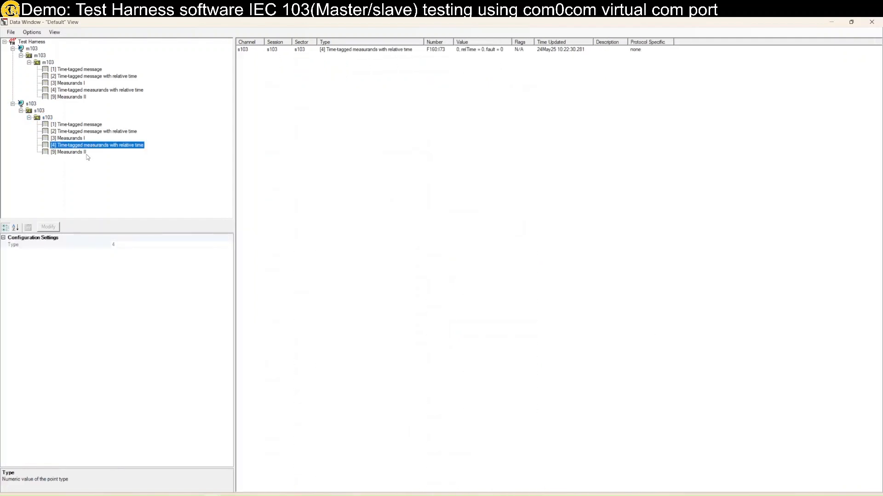
left_click(86, 153)
left_click(63, 147)
left_click(473, 51)
left_click(471, 51)
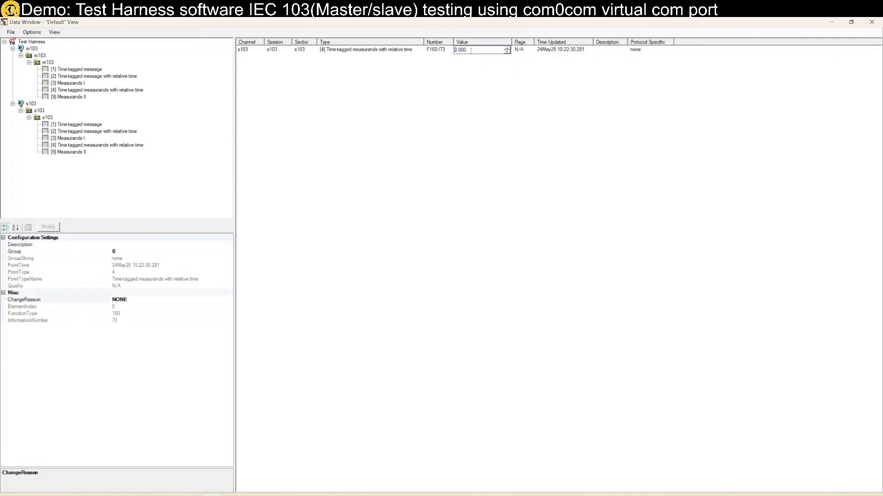
left_click_drag(471, 51, 435, 47)
type("4.567")
key("Return")
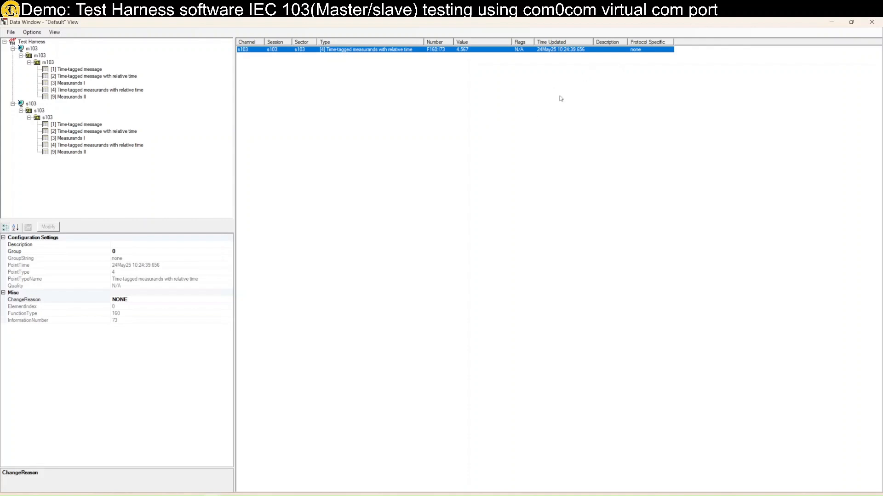
Check the m103 Time-tagged measurands with relative time data and restore the Data Window to a smaller size.
left_click(80, 97)
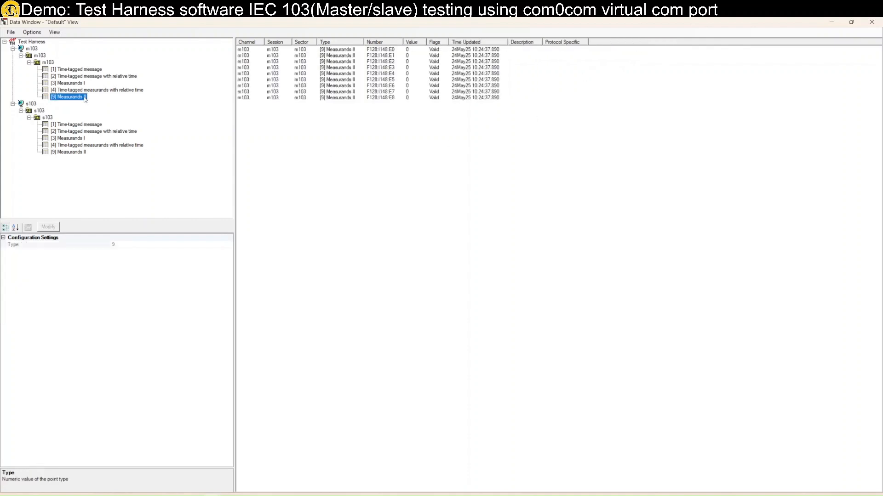
left_click(85, 91)
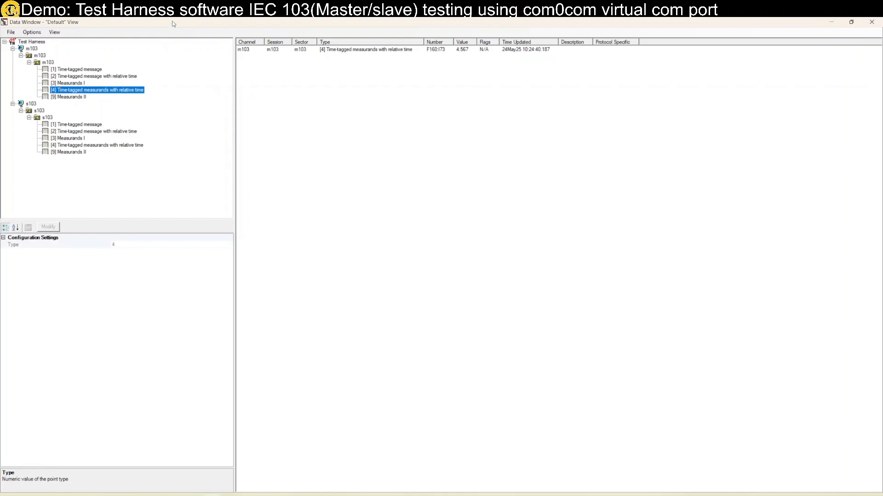
left_click_drag(172, 20, 301, 130)
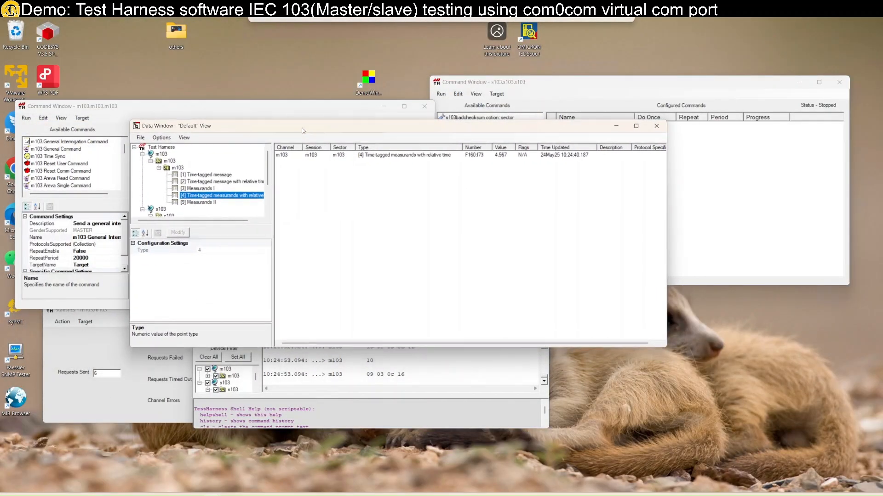